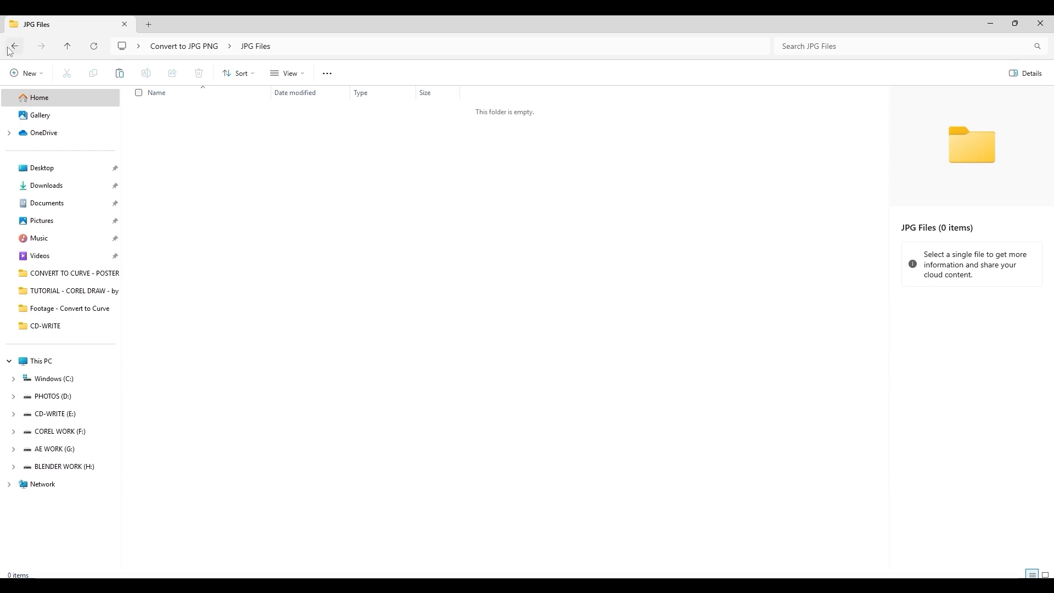
Step: Go back to the Convert to JPG PNG folder, then switch to CorelDRAW and run the Converter.Start macro from FileConverter.gms
{"action": "left_click", "coordinate": [15, 46]}
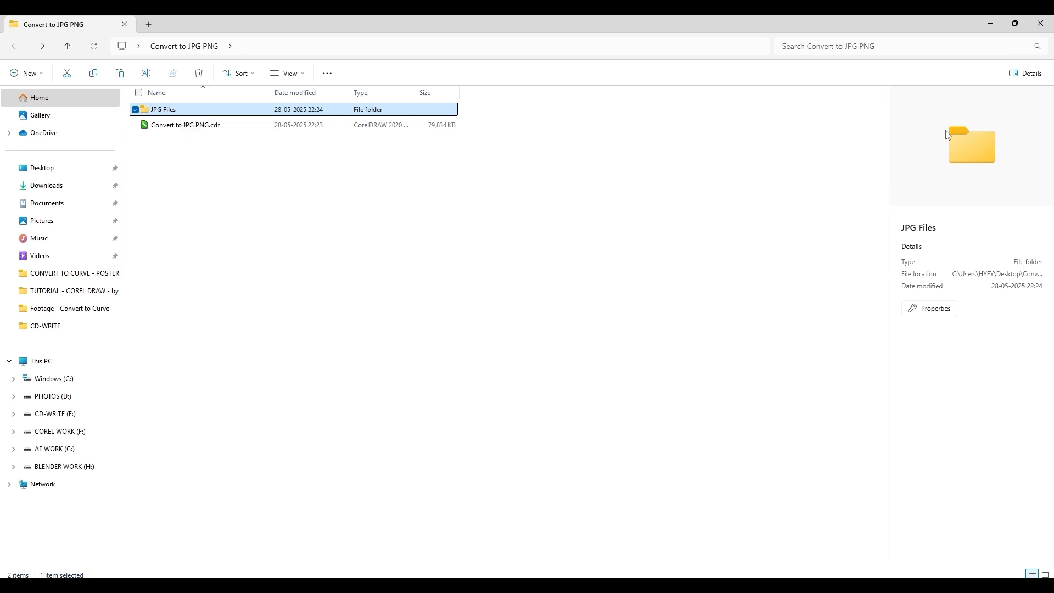
{"action": "left_click", "coordinate": [989, 21]}
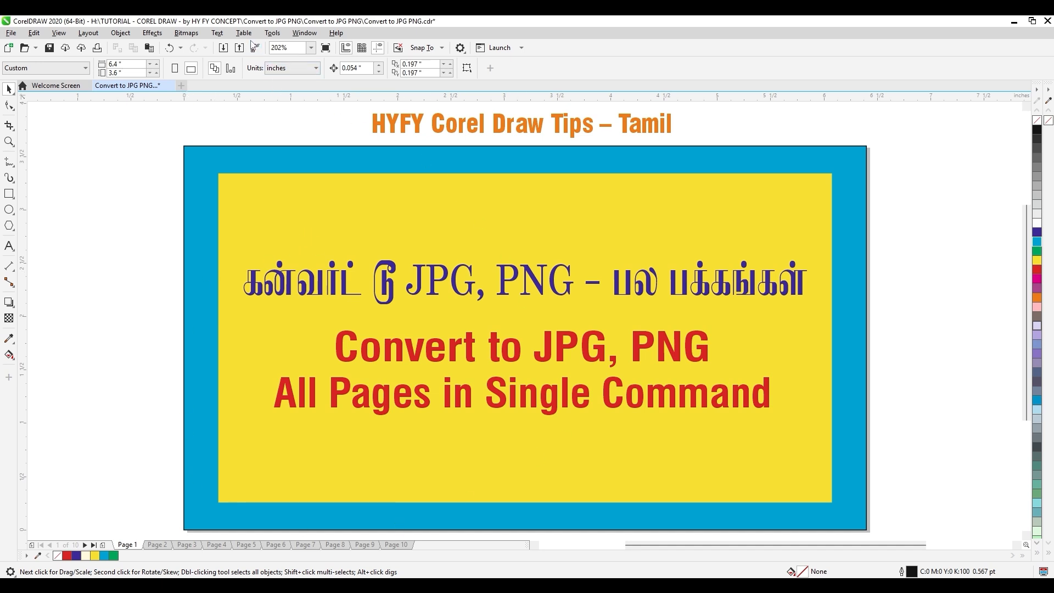
{"action": "left_click", "coordinate": [273, 34]}
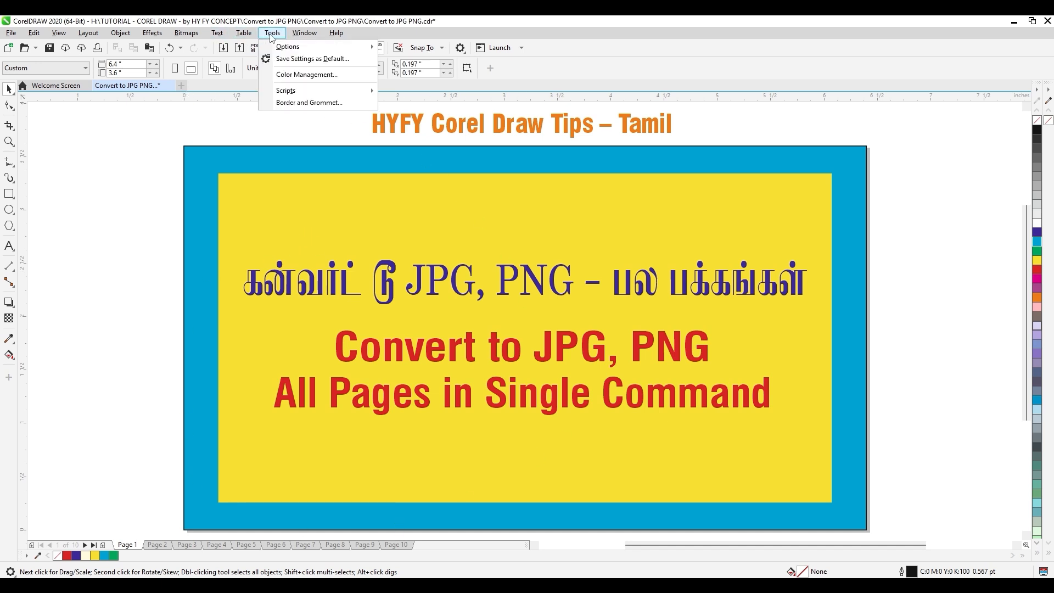
{"action": "mouse_move", "coordinate": [290, 92]}
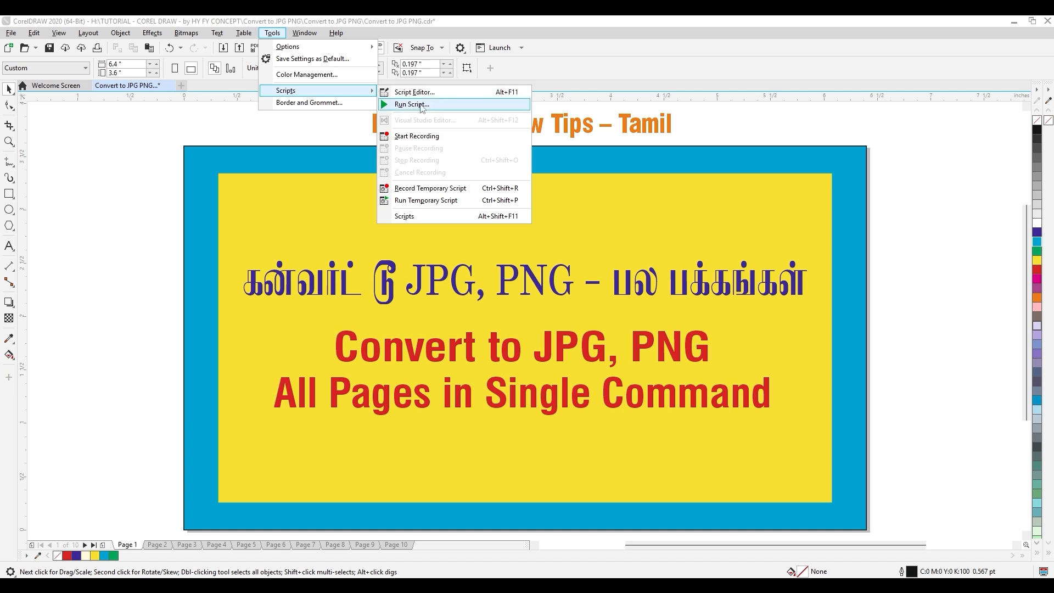
{"action": "left_click", "coordinate": [412, 104]}
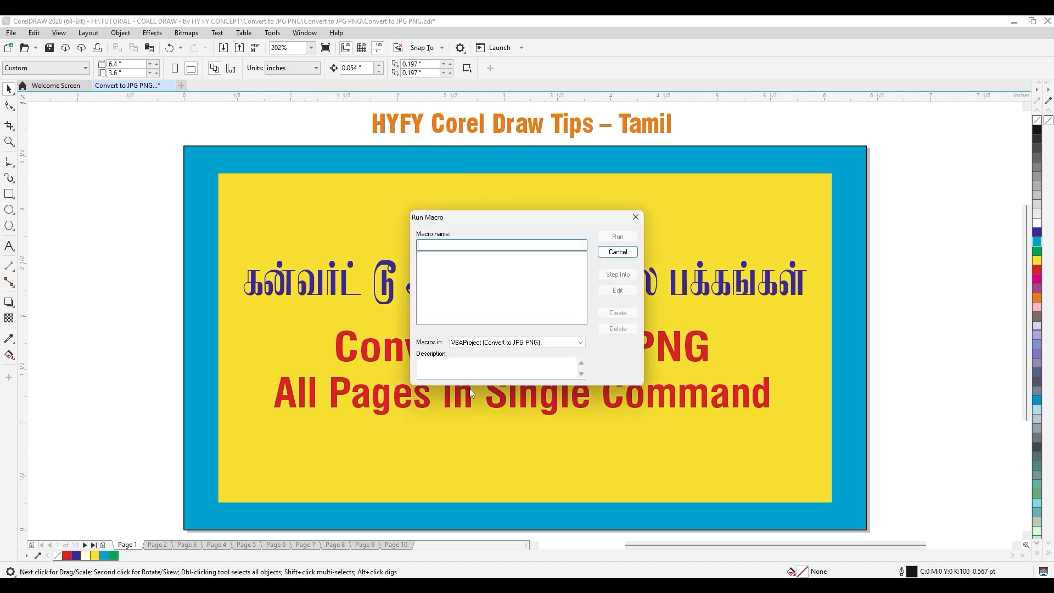
{"action": "left_click", "coordinate": [489, 344]}
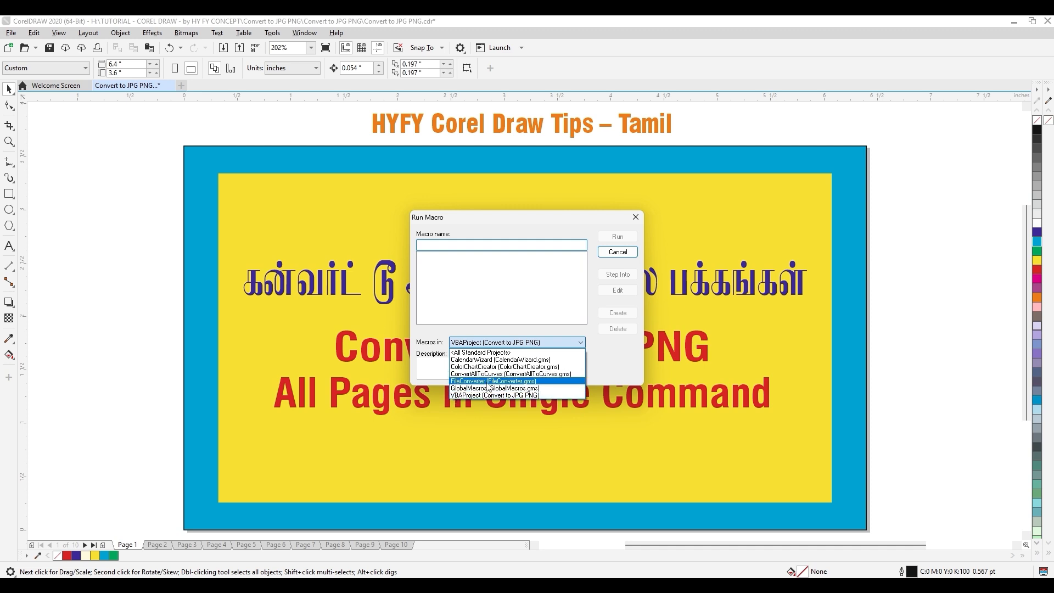
{"action": "left_click", "coordinate": [509, 382]}
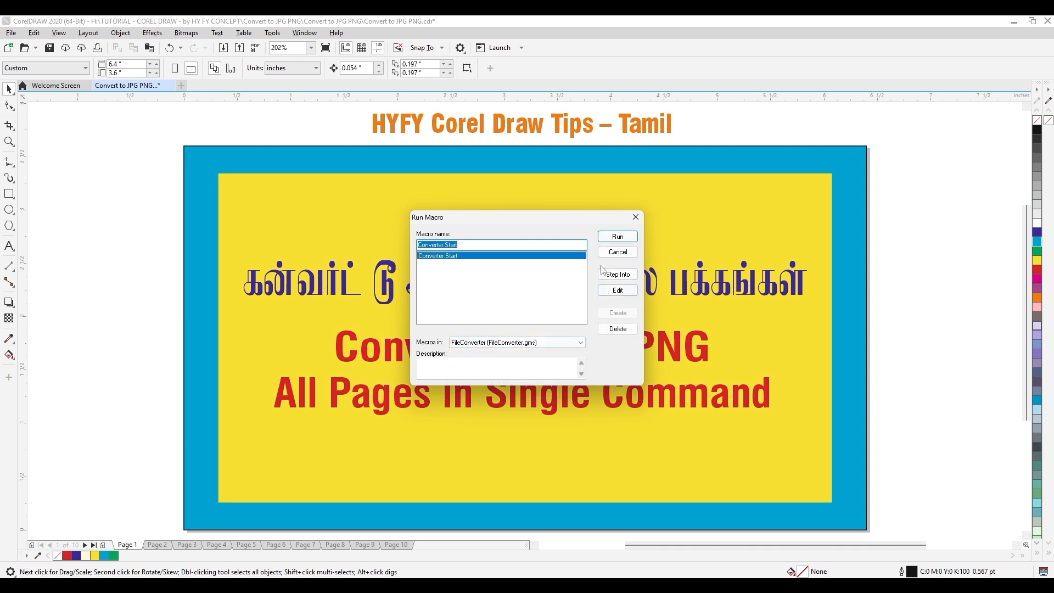
{"action": "left_click", "coordinate": [618, 238]}
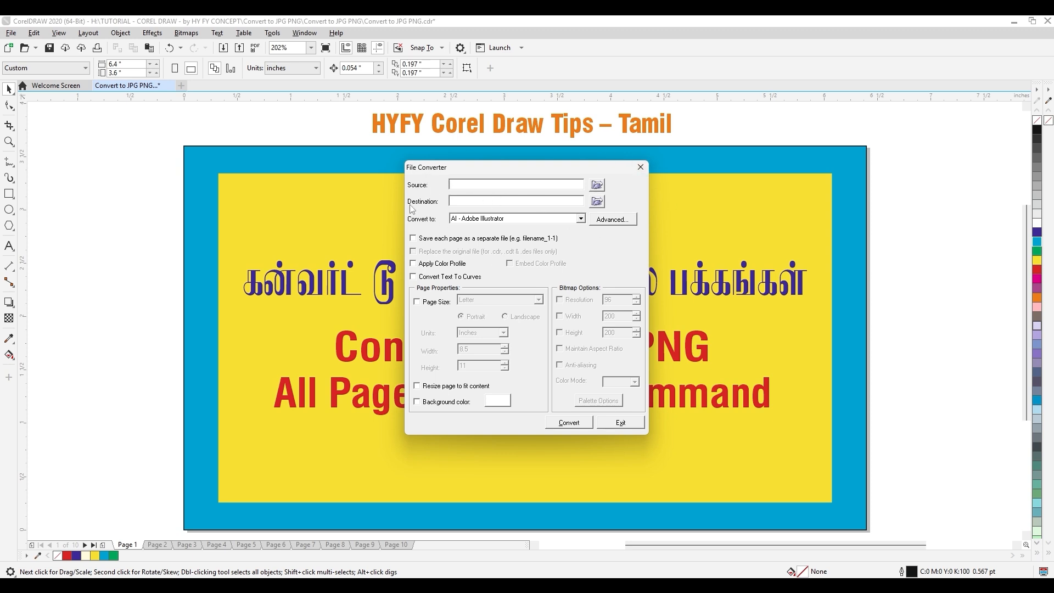
Step: Set the File Converter's source folder to Convert to JPG PNG on the Desktop
{"action": "left_click", "coordinate": [599, 187]}
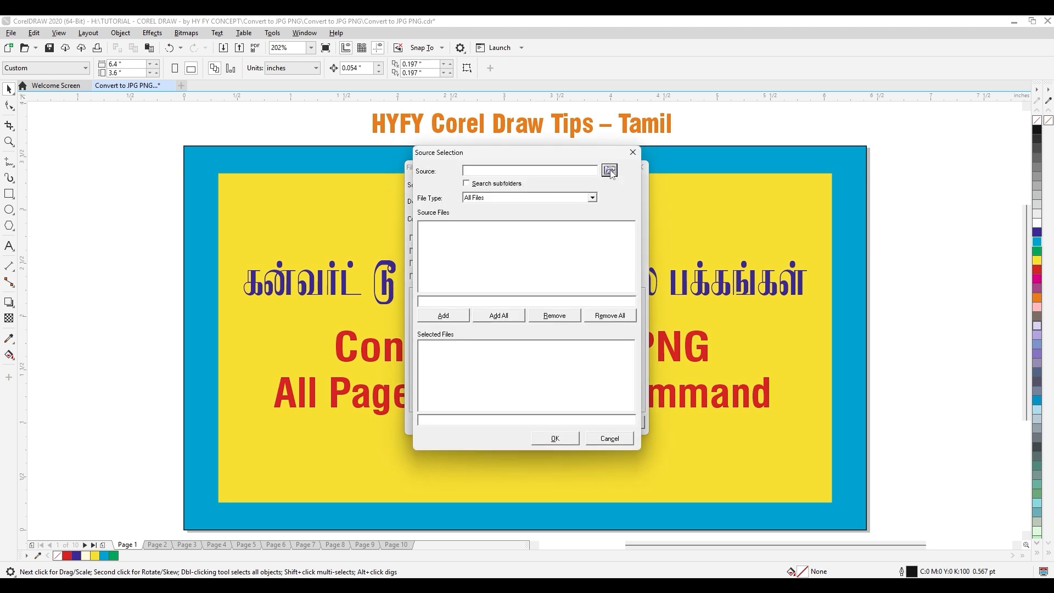
{"action": "left_click", "coordinate": [610, 171]}
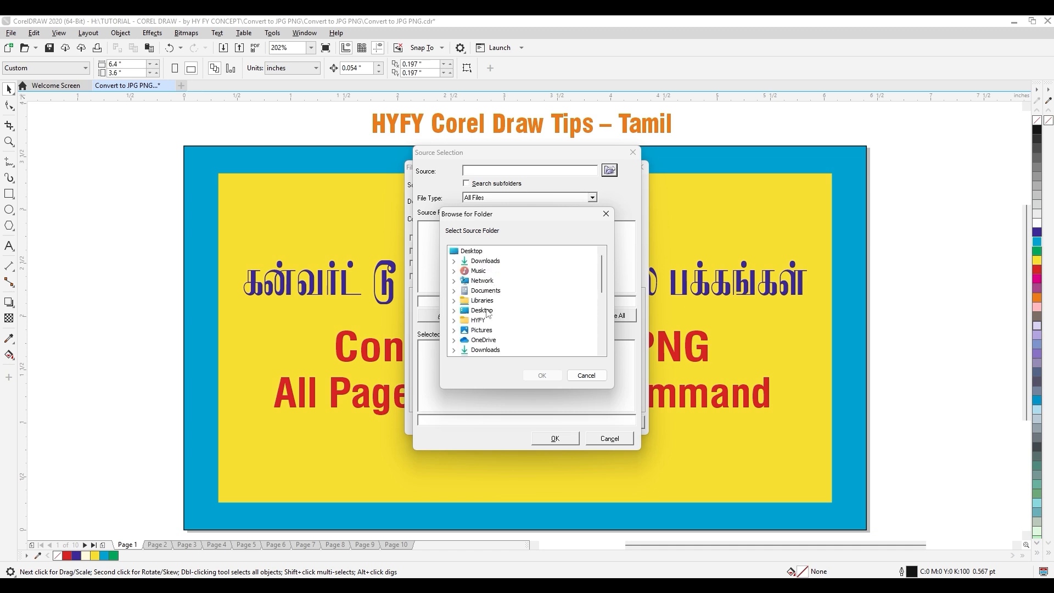
{"action": "left_click", "coordinate": [454, 311]}
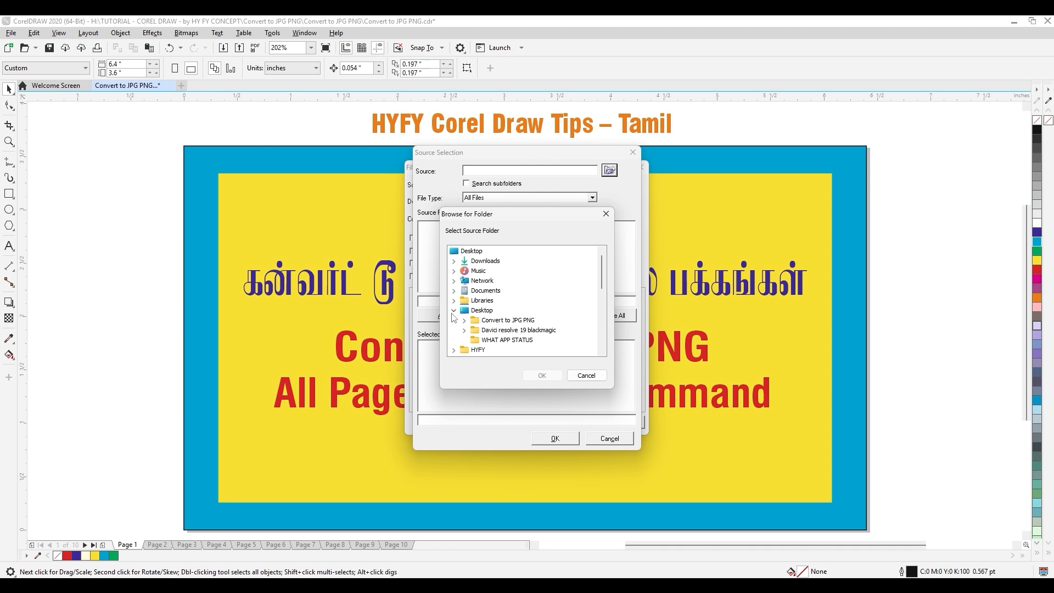
{"action": "left_click", "coordinate": [517, 322]}
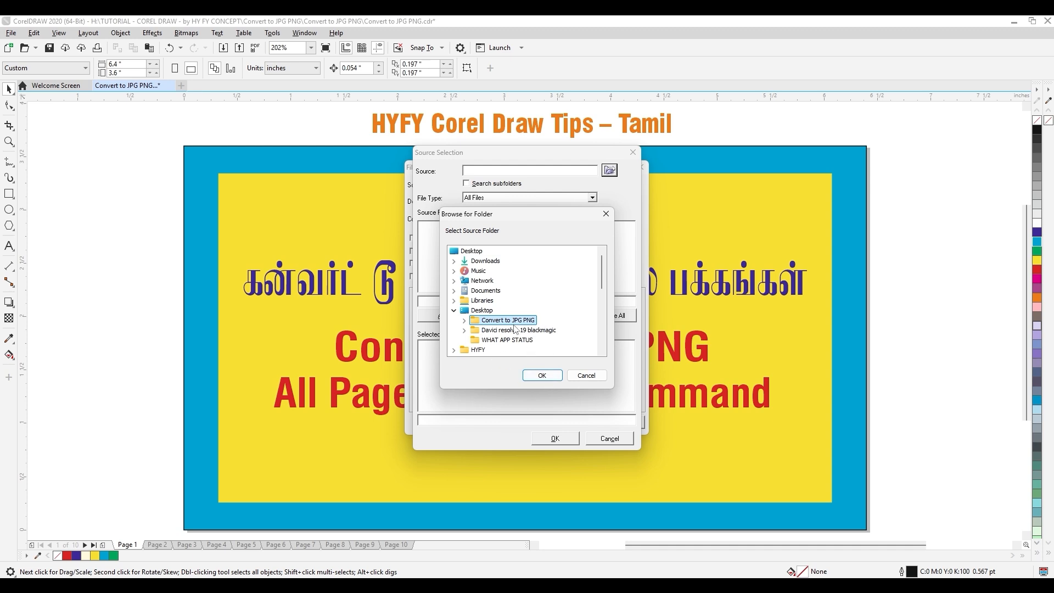
{"action": "left_click", "coordinate": [541, 376]}
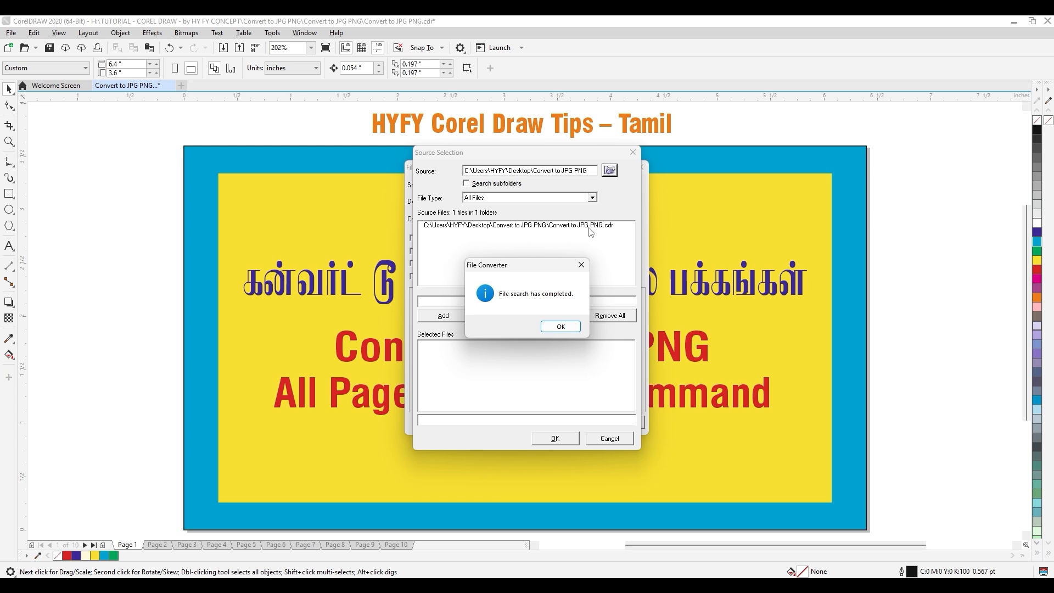
{"action": "left_click", "coordinate": [560, 326]}
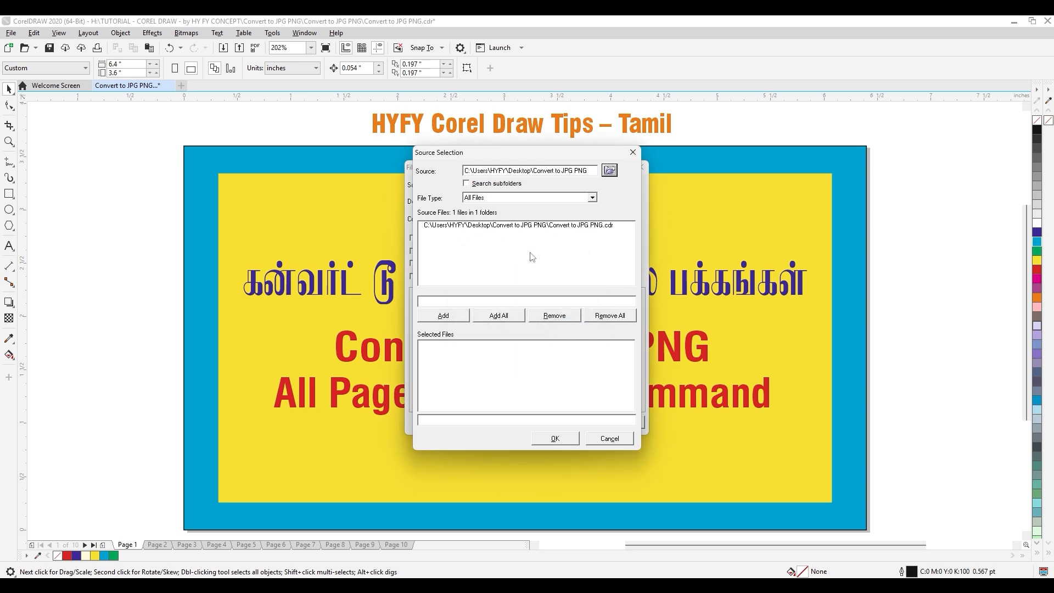
Step: Add Convert to JPG PNG.cdr to the files selected for conversion and accept the source selection
{"action": "left_click", "coordinate": [477, 225]}
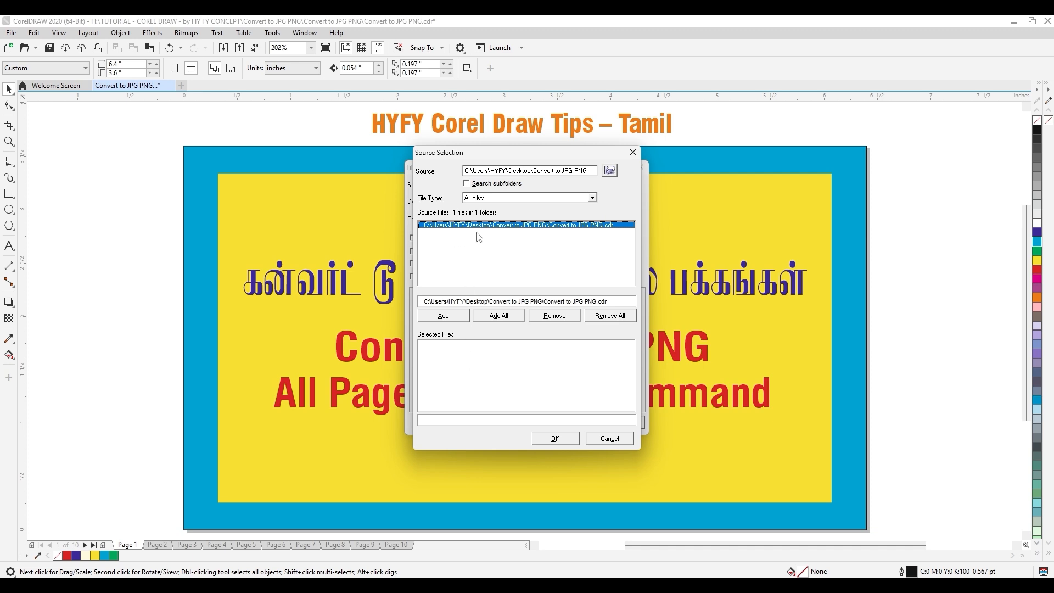
{"action": "left_click", "coordinate": [447, 316]}
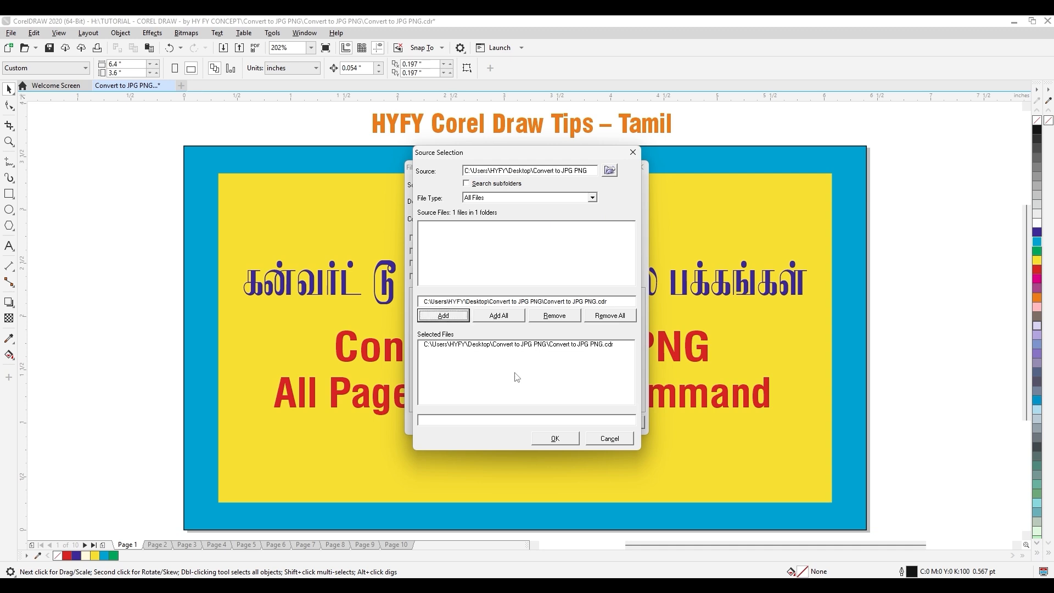
{"action": "left_click", "coordinate": [555, 438]}
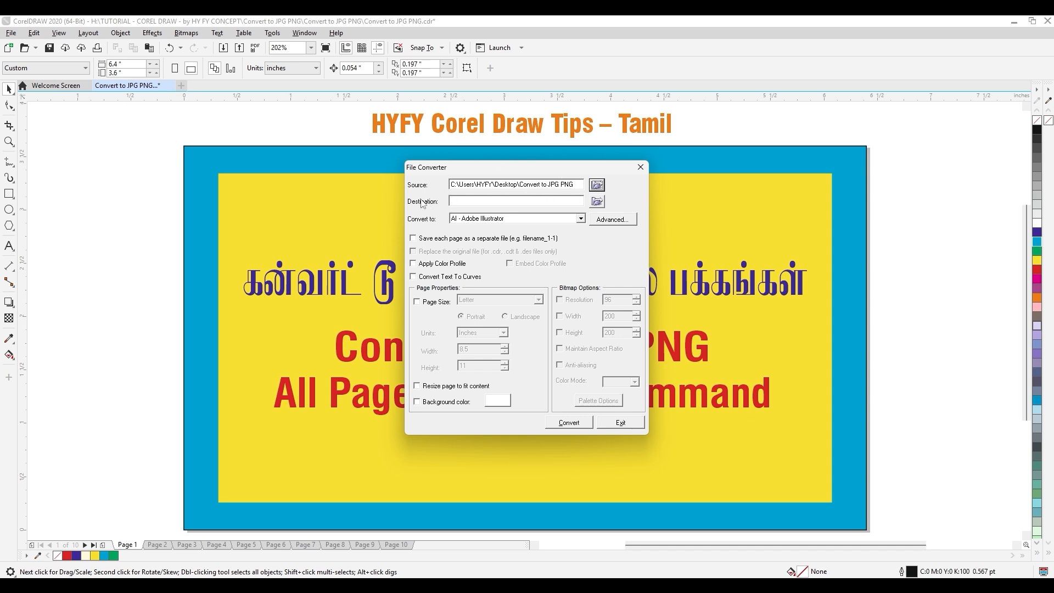
Step: Set the destination to the JPG Files folder inside Convert to JPG PNG on the Desktop
{"action": "left_click", "coordinate": [596, 201]}
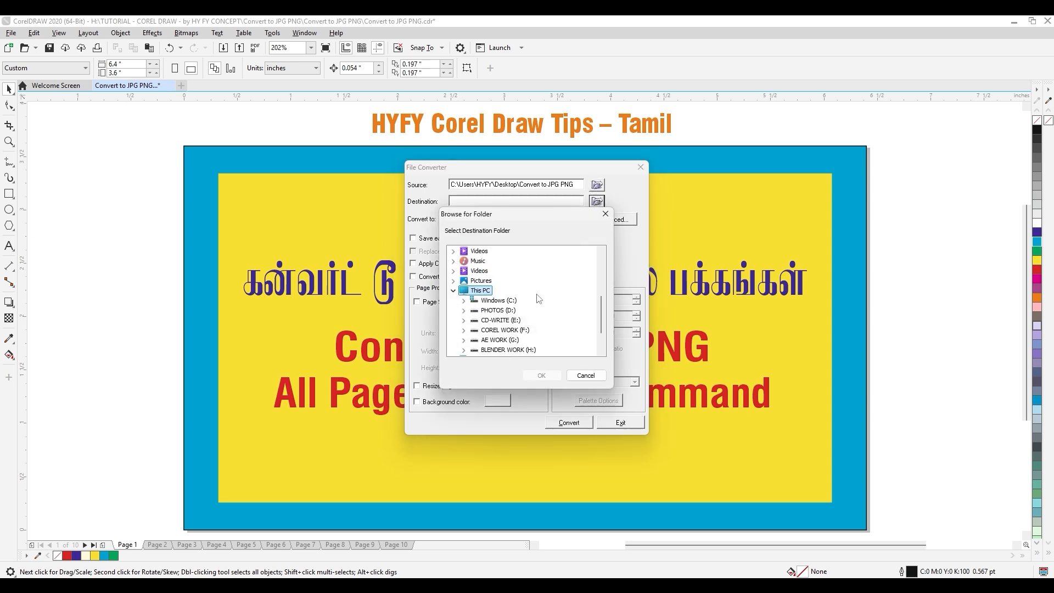
{"action": "scroll", "coordinate": [498, 299], "scroll_direction": "up", "scroll_amount": 5}
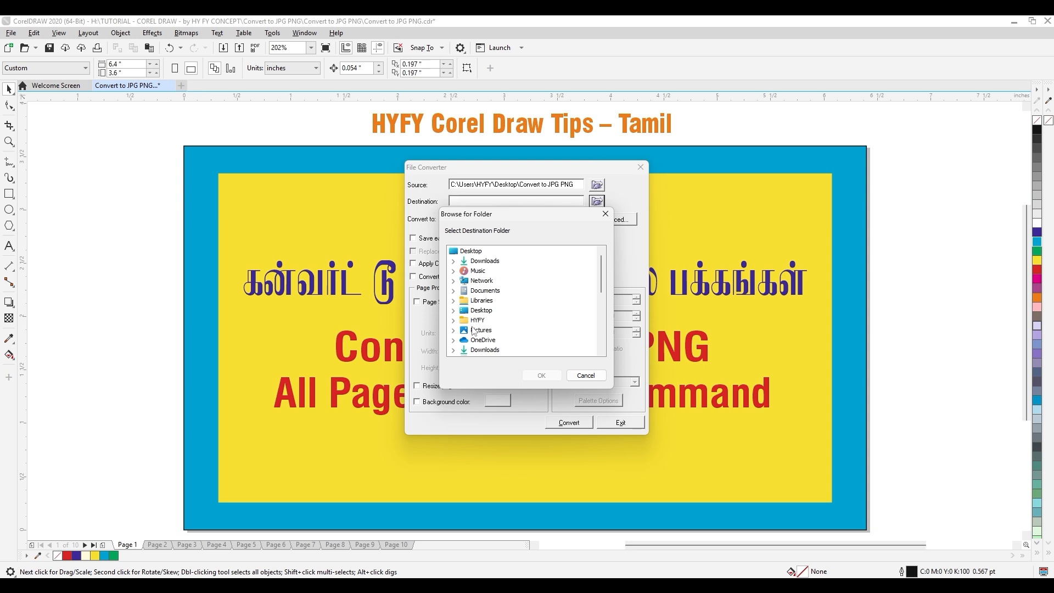
{"action": "left_click", "coordinate": [453, 311]}
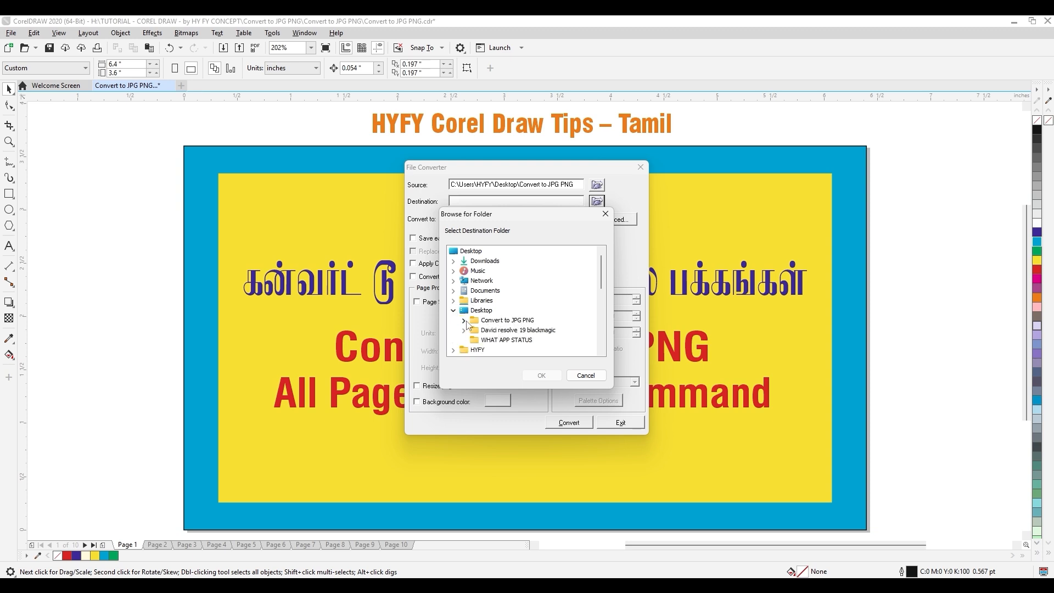
{"action": "left_click", "coordinate": [464, 320]}
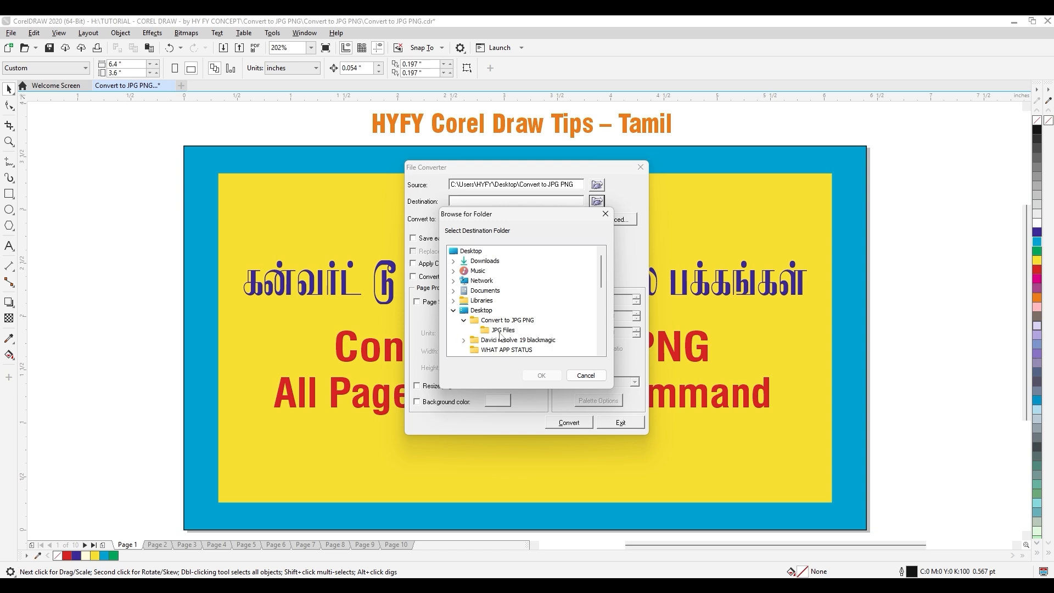
{"action": "left_click", "coordinate": [494, 332]}
{"action": "left_click", "coordinate": [544, 375]}
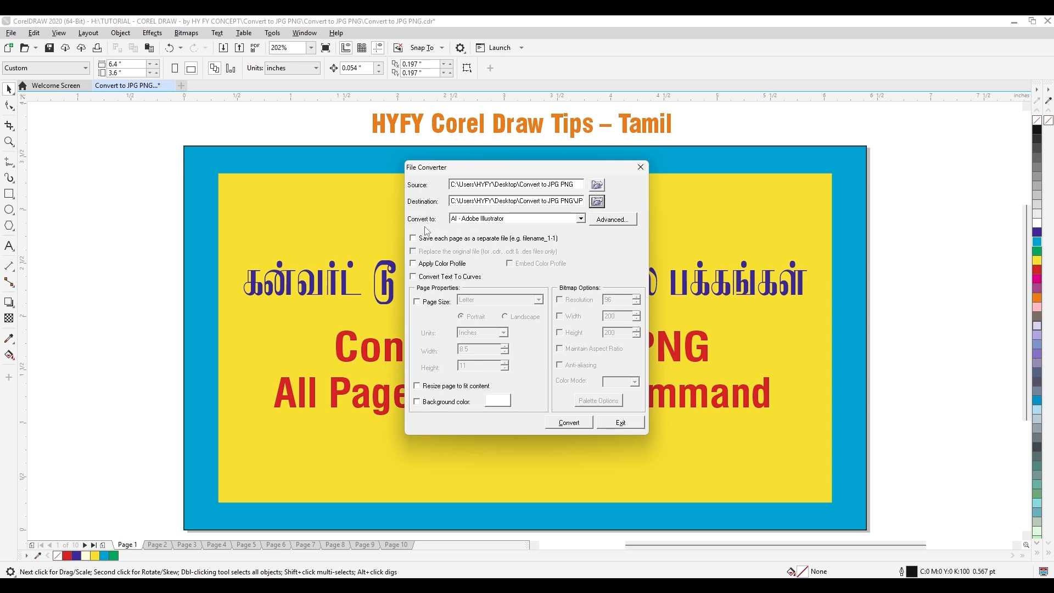
Step: Set the output format to JPG - JPEG Bitmaps
{"action": "left_click", "coordinate": [580, 220]}
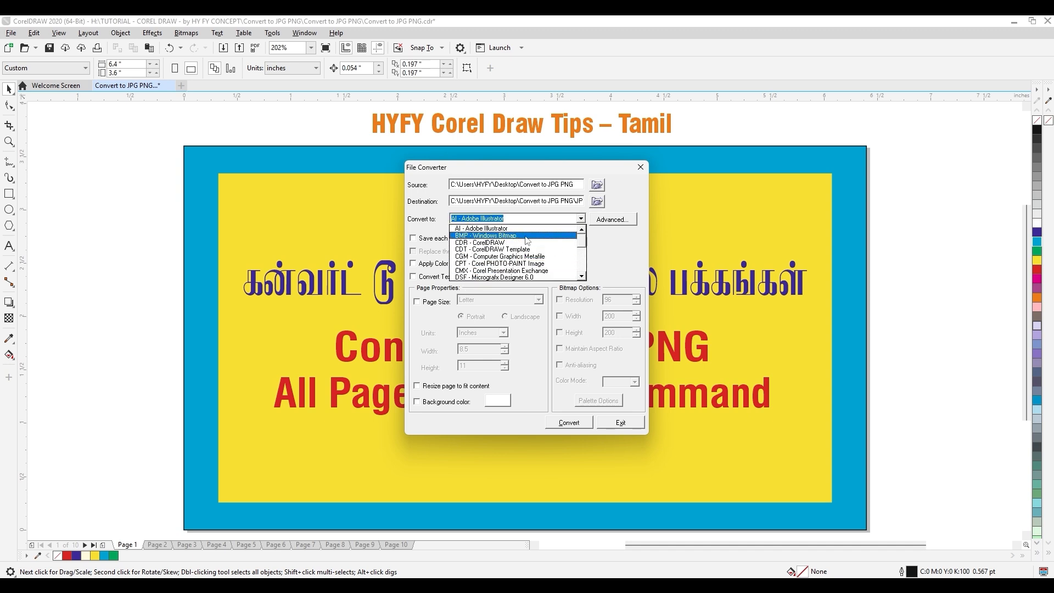
{"action": "left_click", "coordinate": [581, 277]}
{"action": "left_click", "coordinate": [582, 276]}
{"action": "left_click", "coordinate": [582, 277]}
{"action": "left_click", "coordinate": [582, 277]}
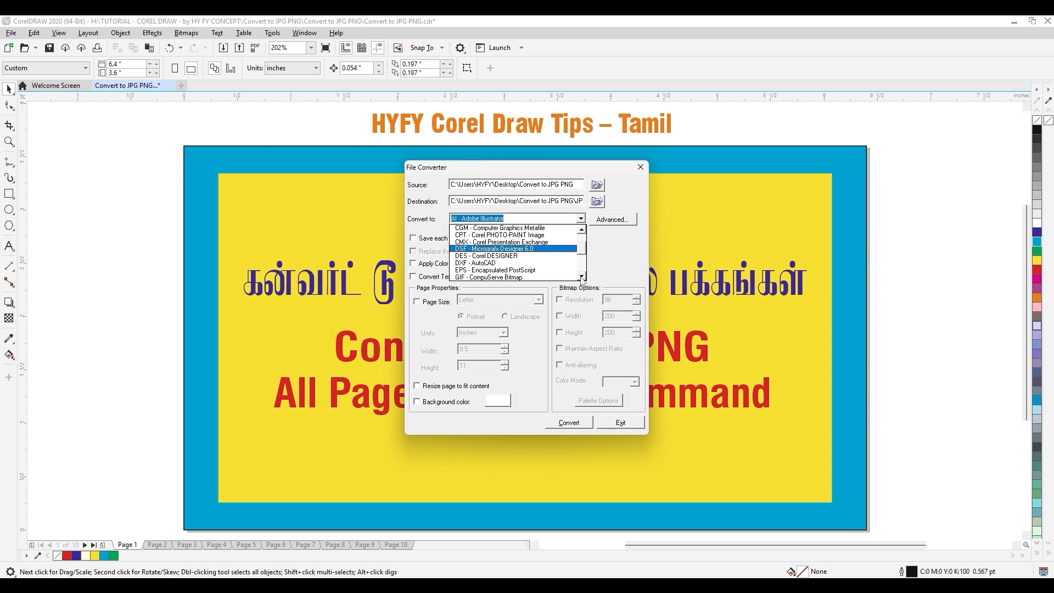
{"action": "left_click", "coordinate": [581, 277]}
{"action": "left_click", "coordinate": [582, 277]}
{"action": "left_click", "coordinate": [581, 277]}
{"action": "left_click", "coordinate": [582, 276]}
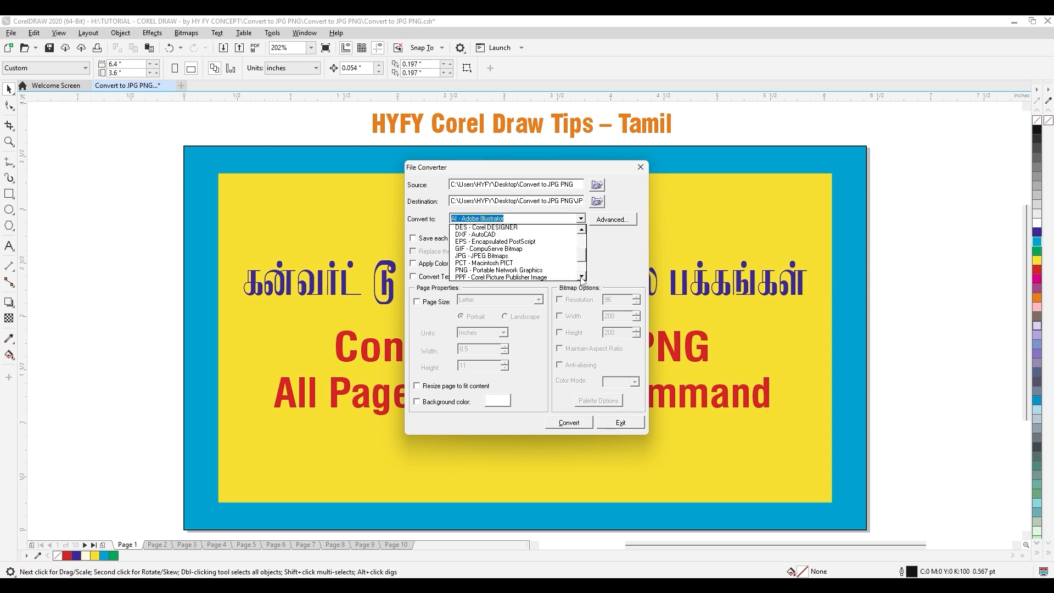
{"action": "left_click", "coordinate": [464, 257]}
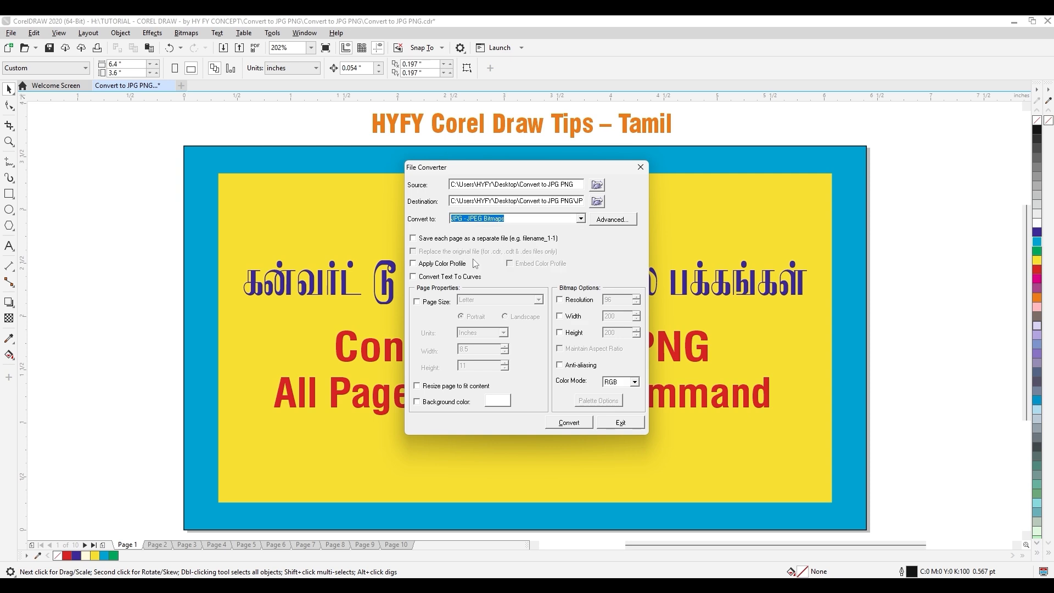
{"action": "left_click", "coordinate": [580, 218]}
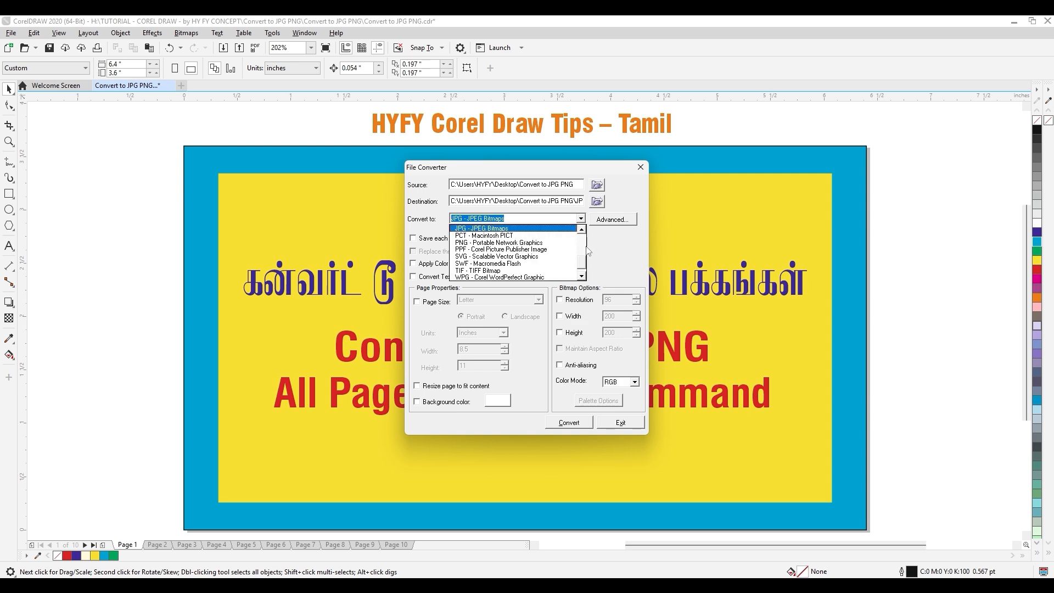
{"action": "left_click", "coordinate": [581, 277]}
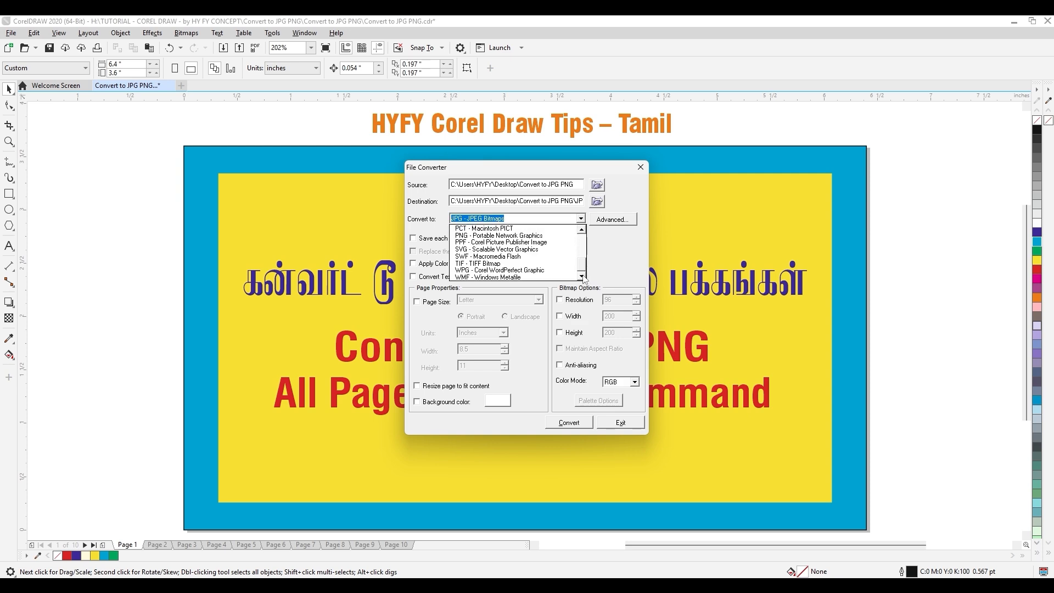
{"action": "left_click", "coordinate": [512, 219]}
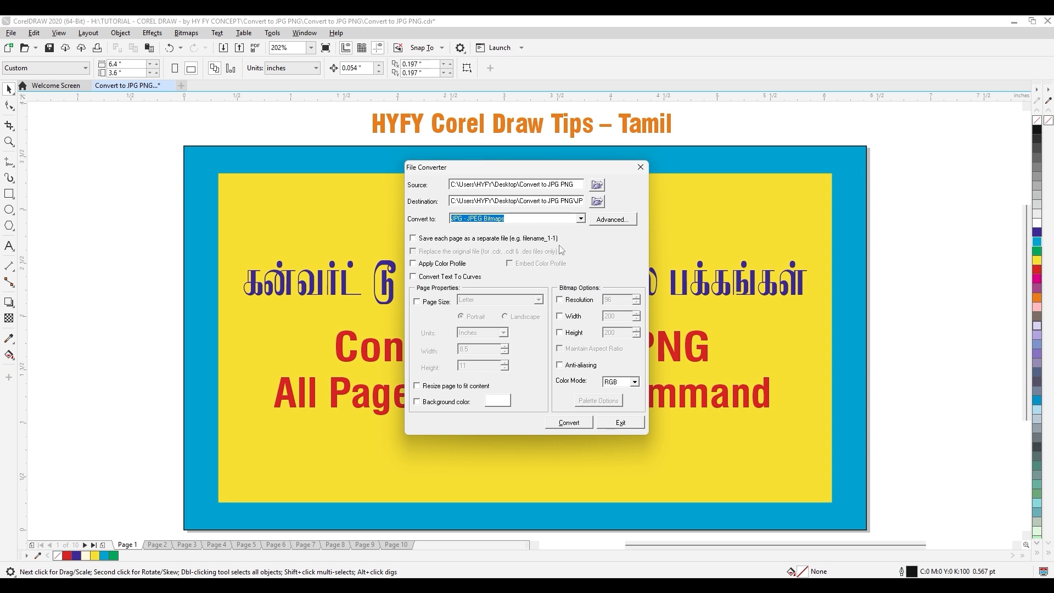
Step: Enable saving each page as a separate file and set a custom page size 6.4 inches wide and 3.6 inches high
{"action": "left_click", "coordinate": [414, 238]}
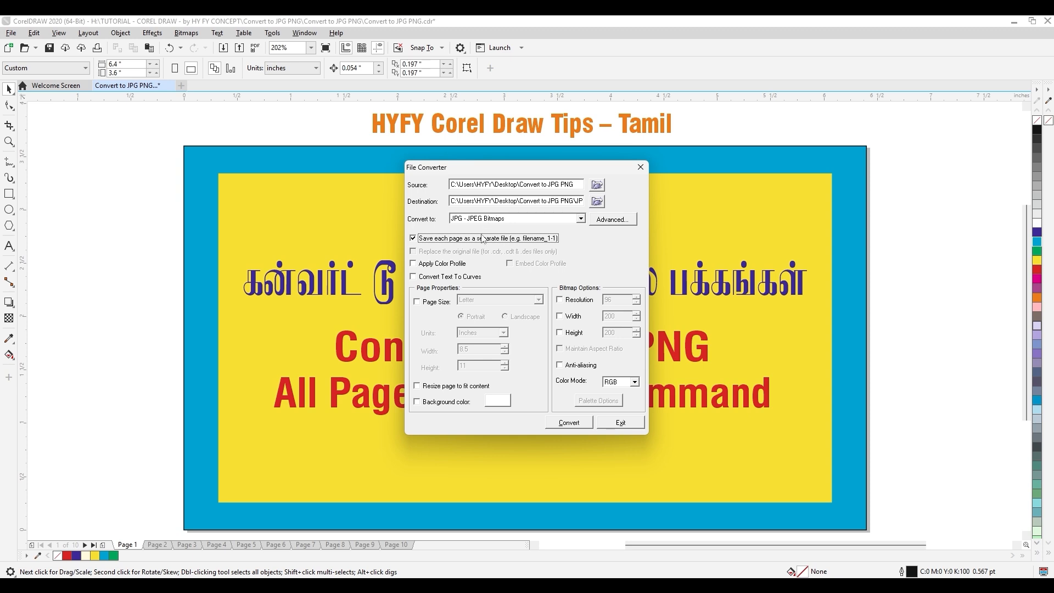
{"action": "left_click", "coordinate": [419, 303]}
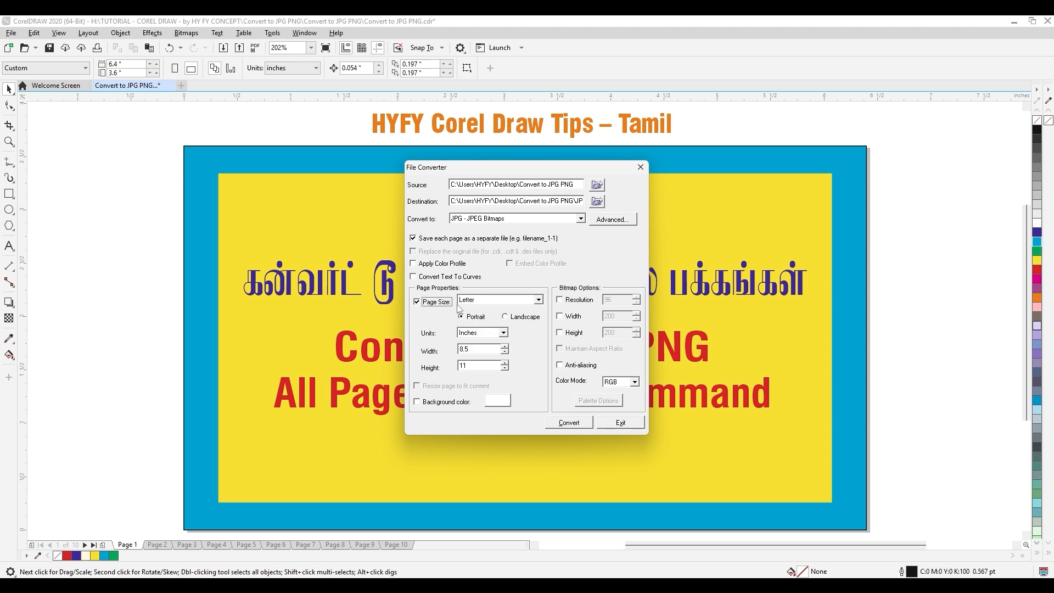
{"action": "left_click", "coordinate": [513, 300]}
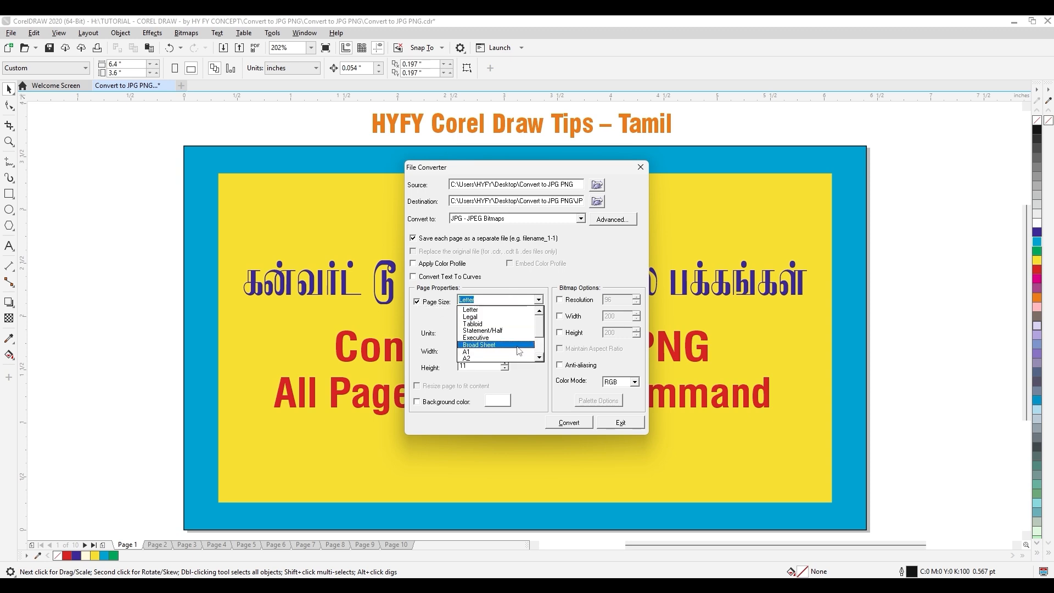
{"action": "scroll", "coordinate": [535, 336], "scroll_direction": "down", "scroll_amount": 2}
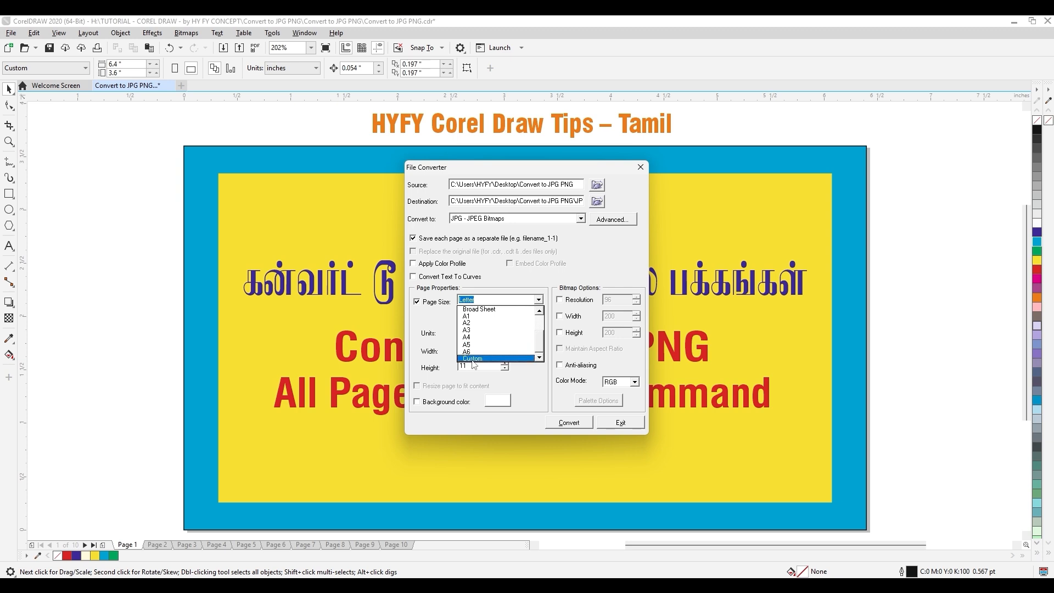
{"action": "left_click", "coordinate": [472, 359]}
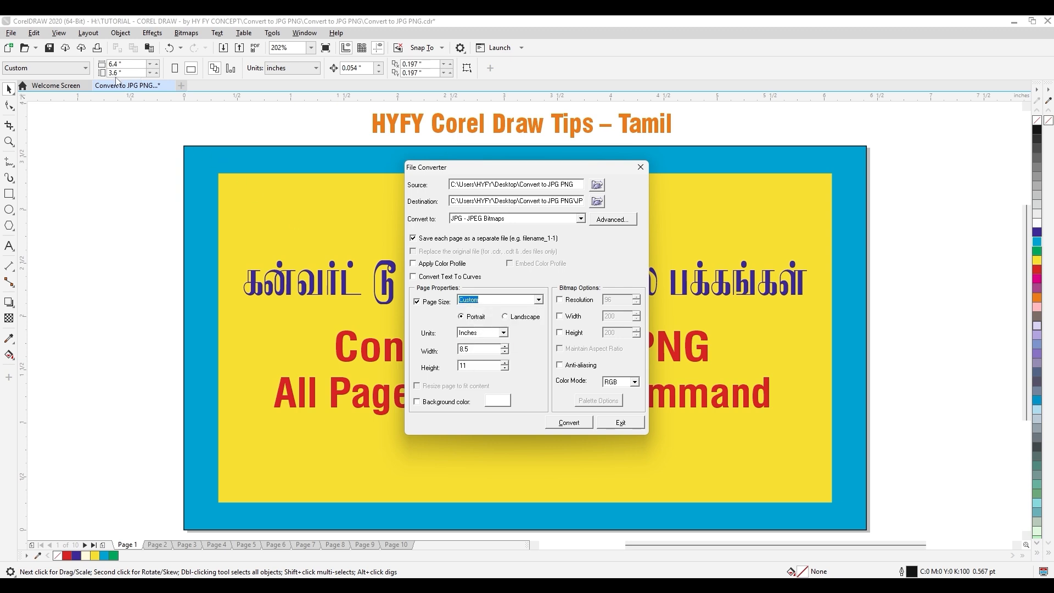
{"action": "left_click_drag", "start_coordinate": [470, 350], "coordinate": [451, 349]}
{"action": "type", "text": "6.4"}
{"action": "left_click_drag", "start_coordinate": [465, 365], "coordinate": [441, 374]}
{"action": "type", "text": "3"}
Step: Enable the bitmap resolution option and set the resolution to 600
{"action": "left_click", "coordinate": [560, 301]}
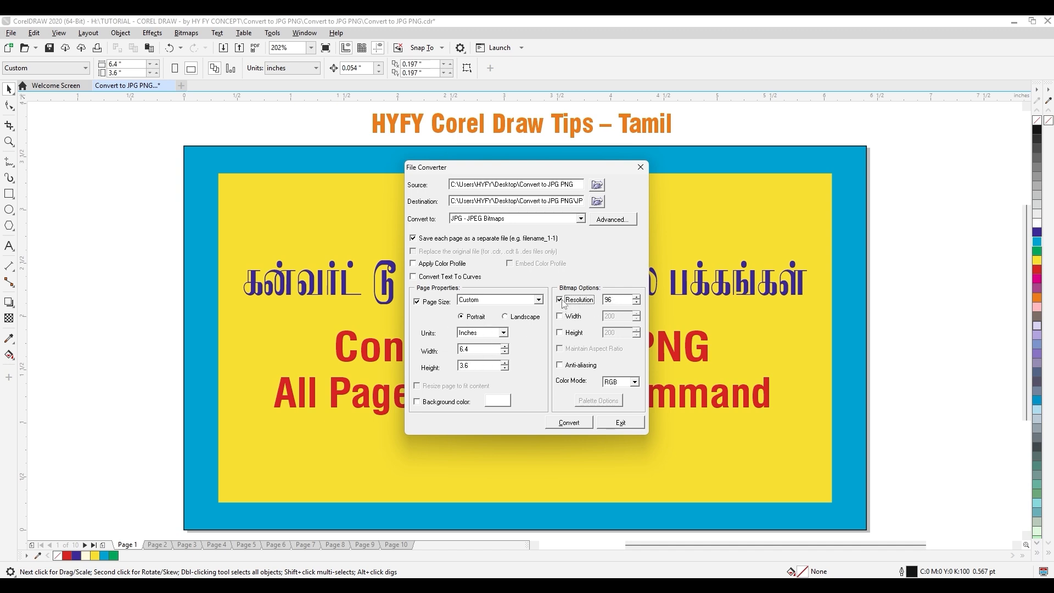
{"action": "left_click", "coordinate": [563, 301]}
{"action": "left_click", "coordinate": [560, 302]}
{"action": "double_click", "coordinate": [614, 299]}
{"action": "type", "text": "6"}
Step: Enable anti-aliasing and set the bitmap color mode to CMYK
{"action": "left_click", "coordinate": [560, 366]}
{"action": "left_click", "coordinate": [635, 382]}
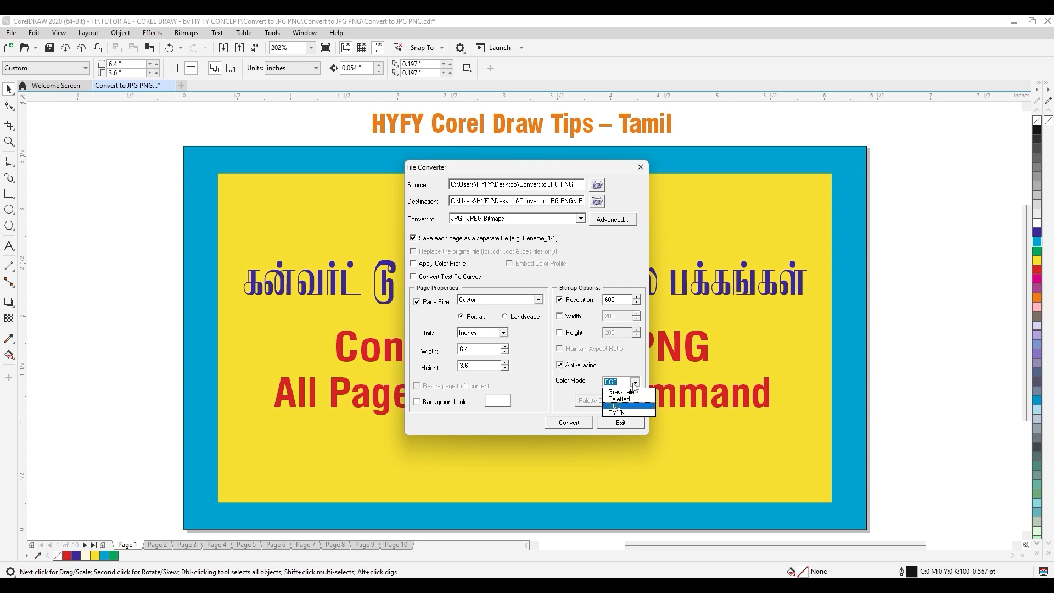
{"action": "left_click", "coordinate": [615, 413]}
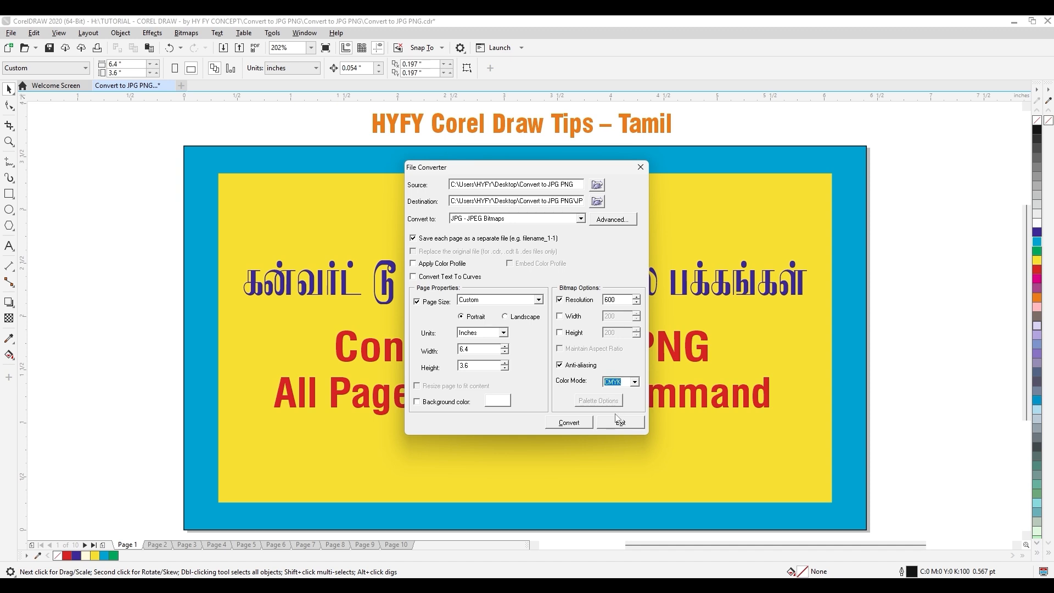
Step: Run the conversion of all pages to JPG and exit the File Converter once it completes
{"action": "left_click", "coordinate": [567, 424]}
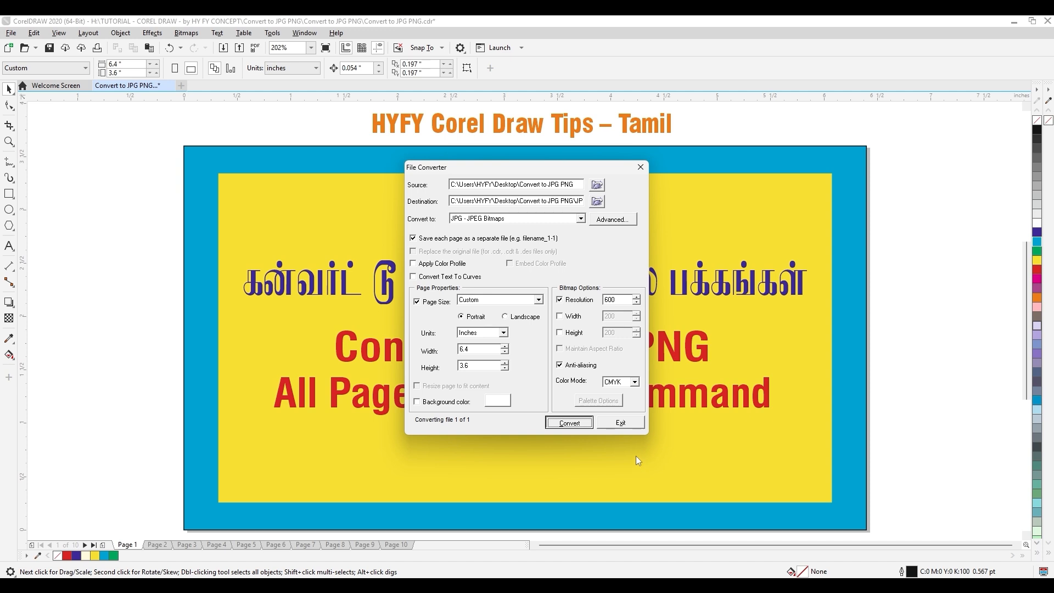
{"action": "left_click", "coordinate": [574, 426]}
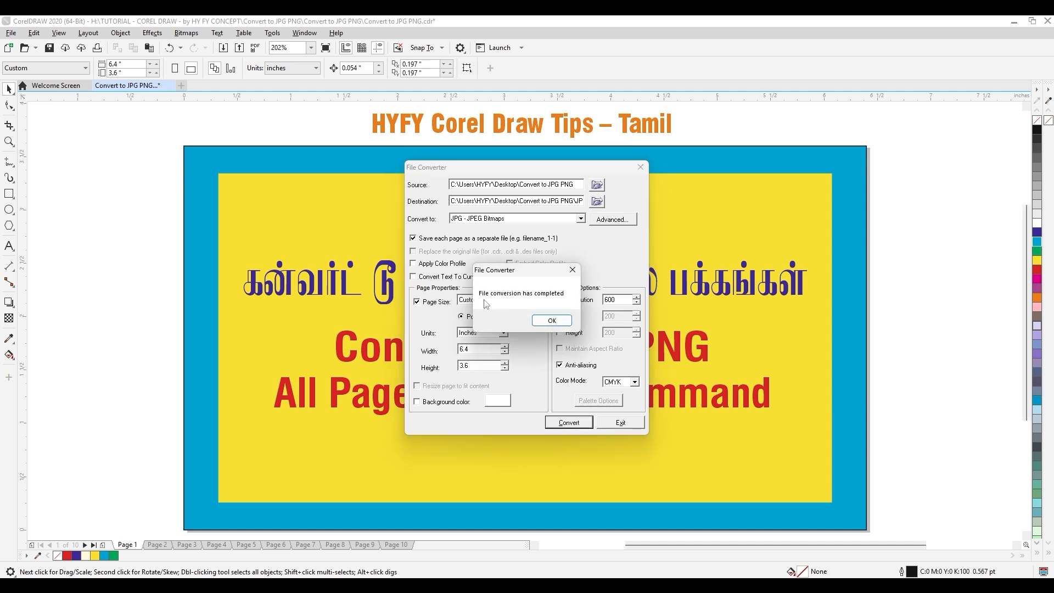
{"action": "left_click", "coordinate": [555, 321]}
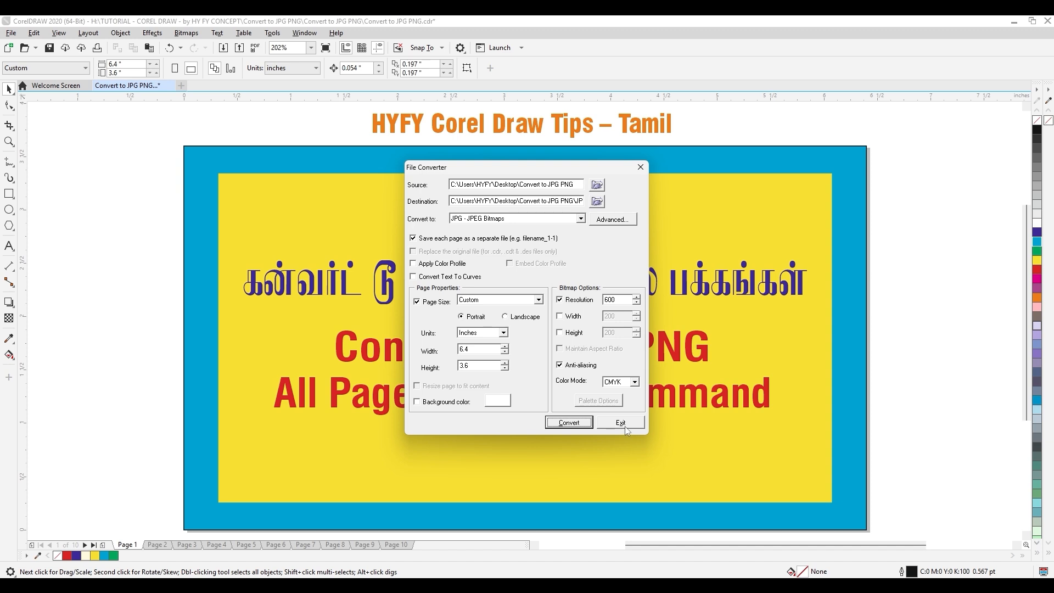
{"action": "left_click", "coordinate": [623, 424]}
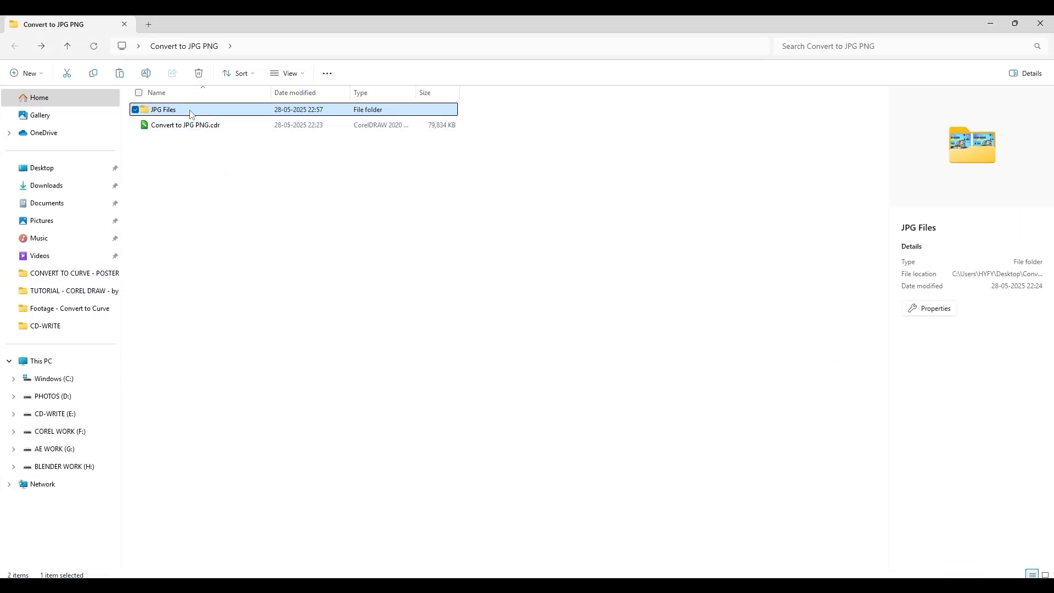
Step: In File Explorer, open the JPG Files folder and display the converted images as larger thumbnails
{"action": "double_click", "coordinate": [189, 110]}
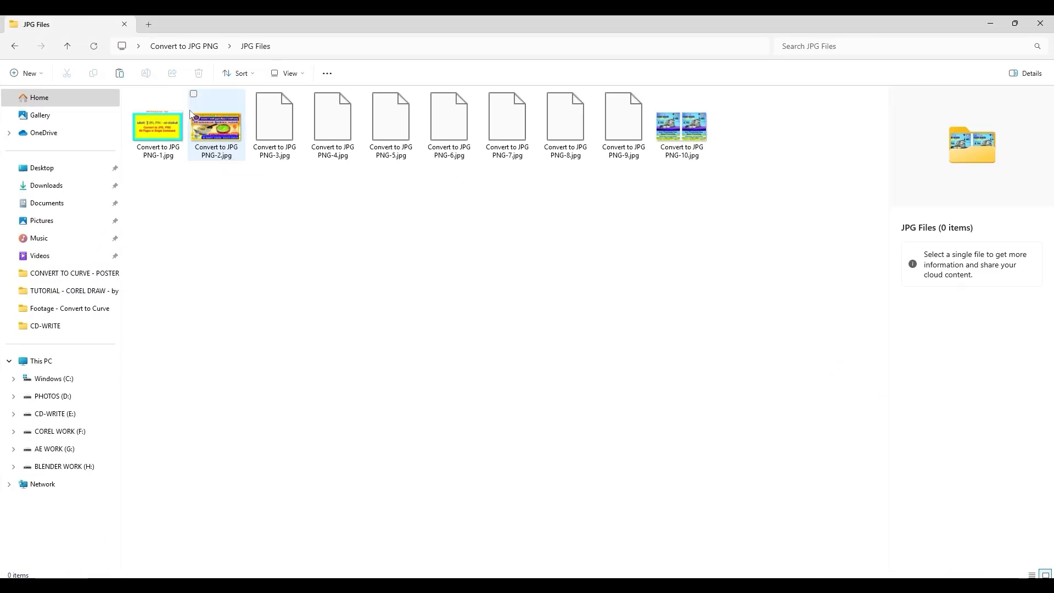
{"action": "right_click", "coordinate": [378, 236]}
{"action": "mouse_move", "coordinate": [414, 276]}
{"action": "left_click", "coordinate": [567, 287]}
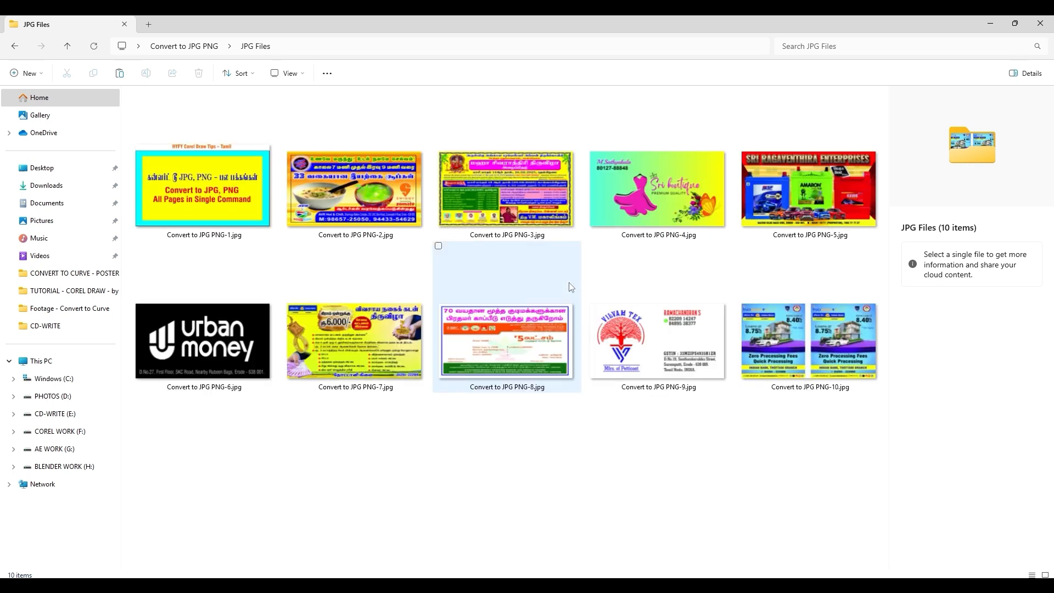